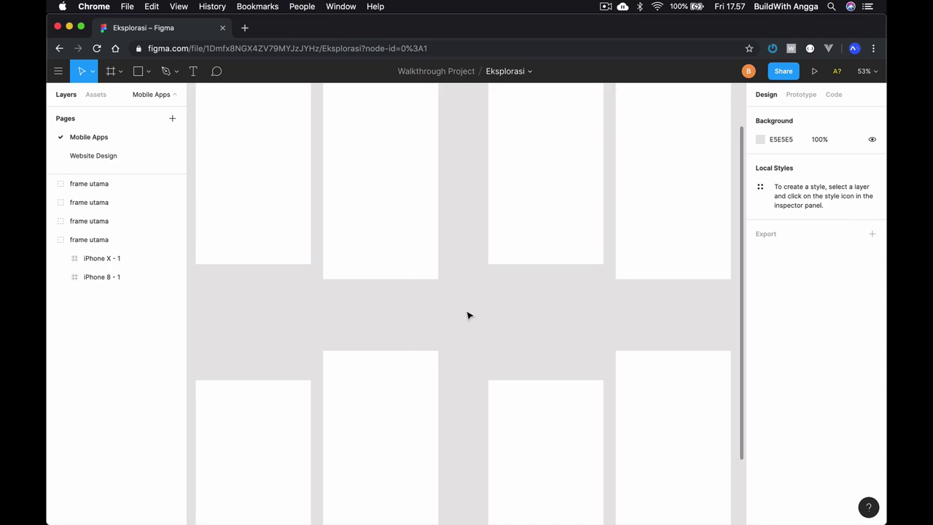
Delete three of the four frame utama groups.
scroll(468, 315, "left", 2)
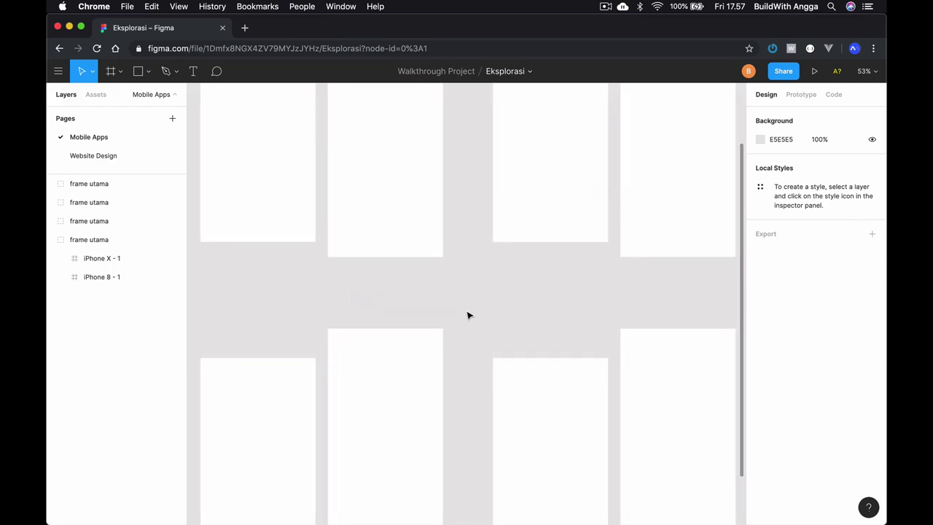
scroll(468, 315, "down", 3)
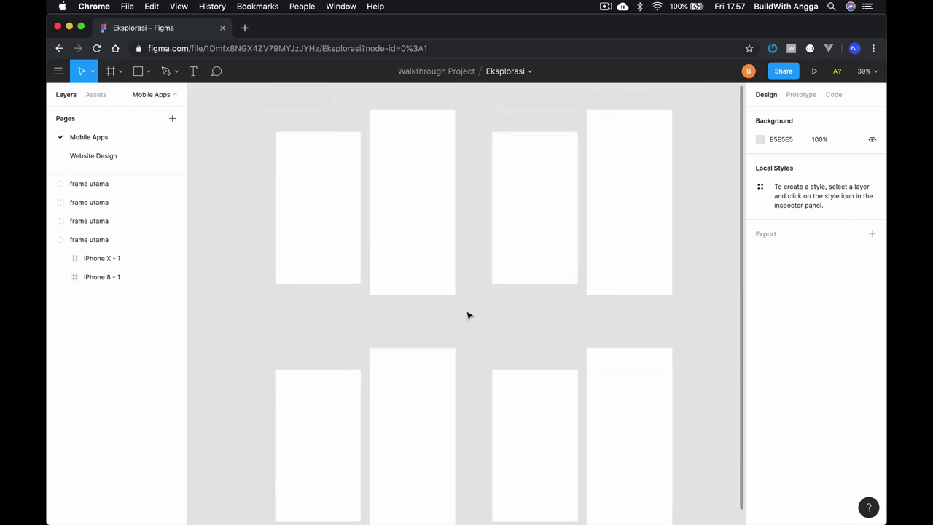
scroll(468, 315, "down", 2)
scroll(468, 315, "up", 2)
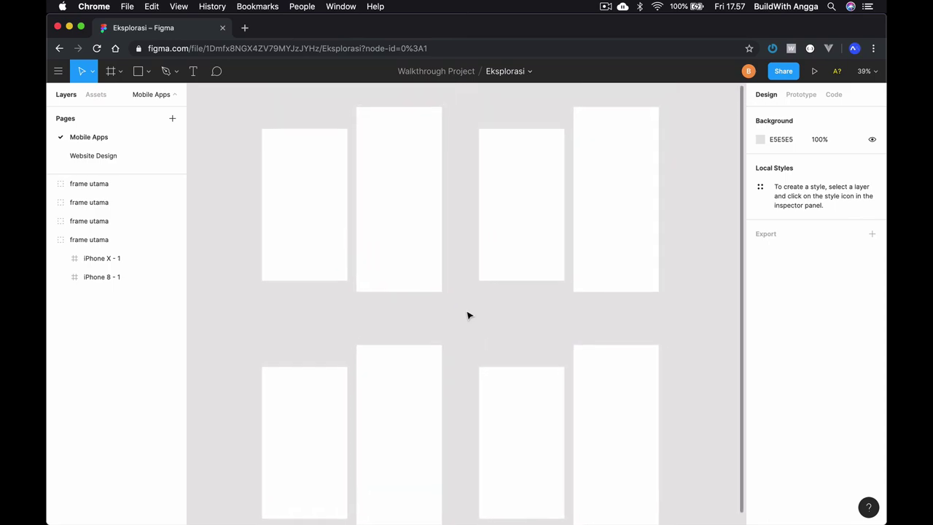
scroll(468, 315, "up", 1)
scroll(468, 315, "down", 1)
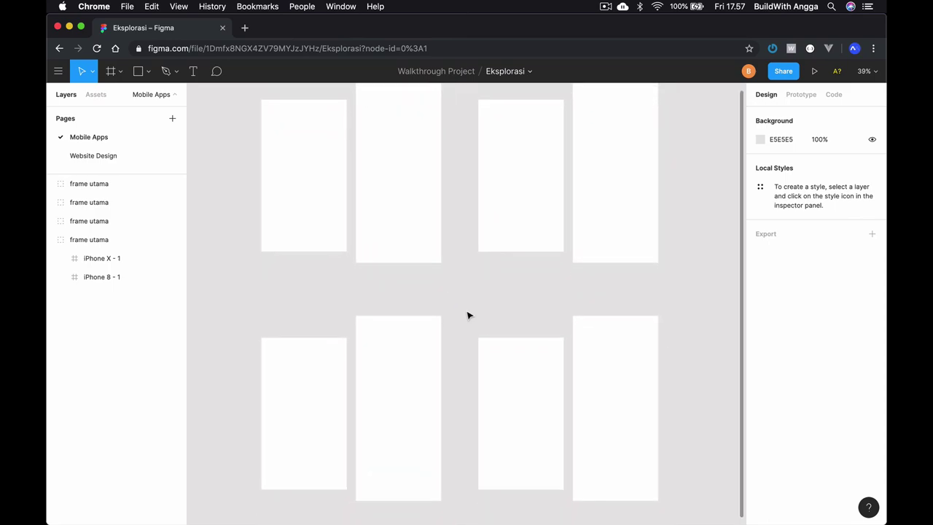
left_click(423, 364)
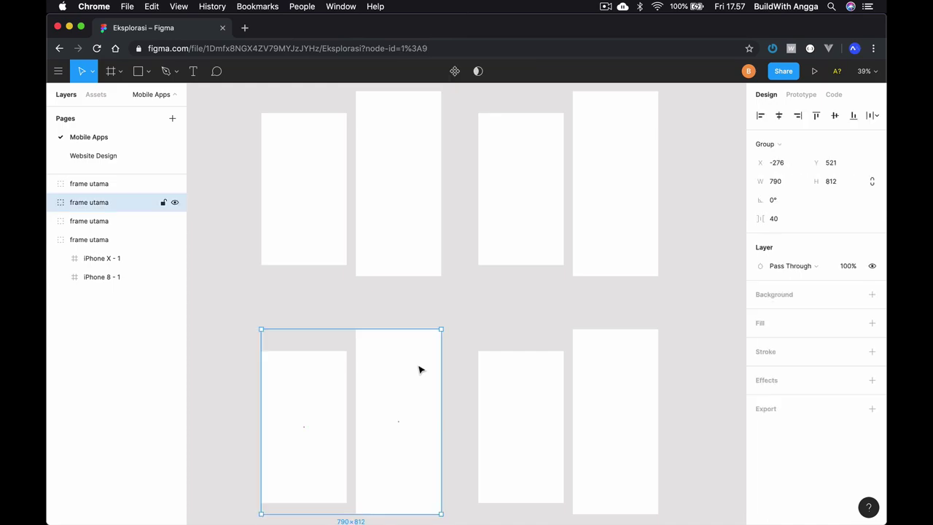
left_click(521, 384, "shift")
left_click(517, 229, "shift")
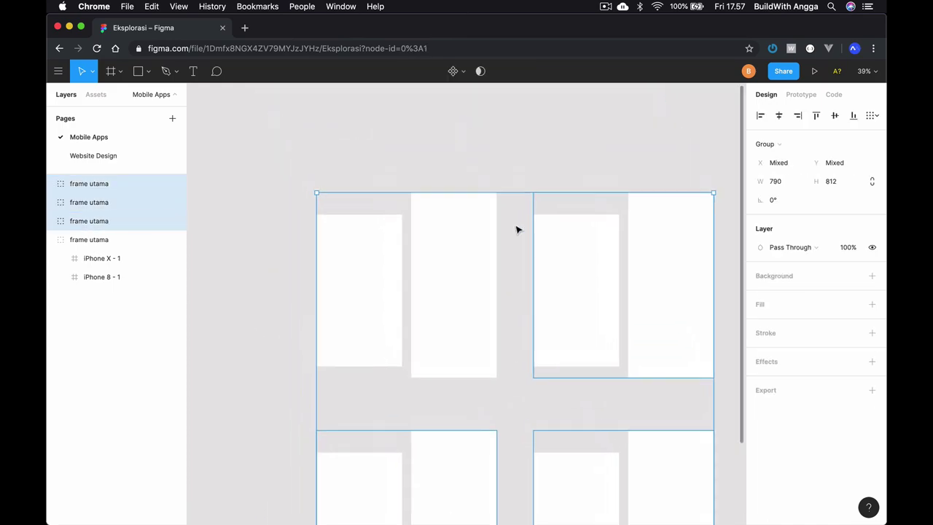
key("Delete")
Ungroup the remaining frame utama, leaving iPhone X - 1 and iPhone 8 - 1 separate.
scroll(517, 229, "down", 3)
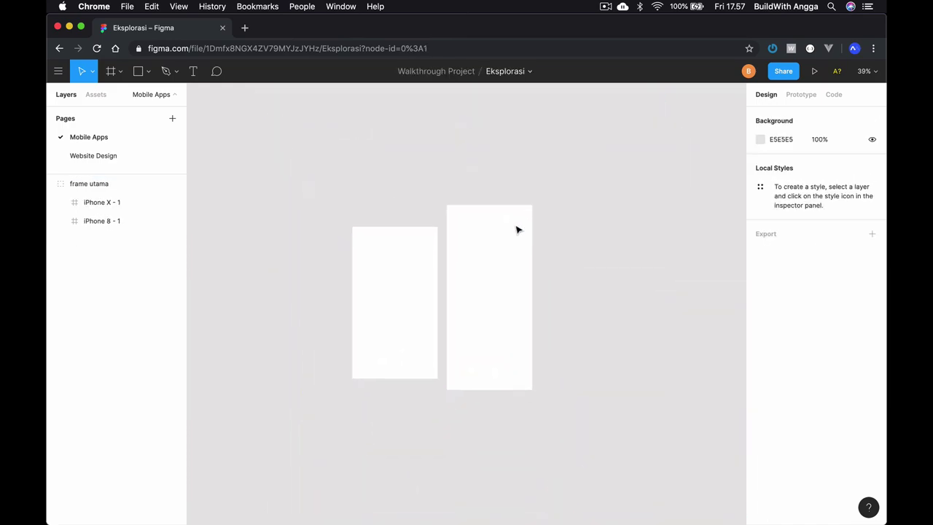
scroll(517, 226, "down", 1)
left_click(517, 222)
scroll(516, 222, "up", 3)
scroll(510, 221, "up", 2)
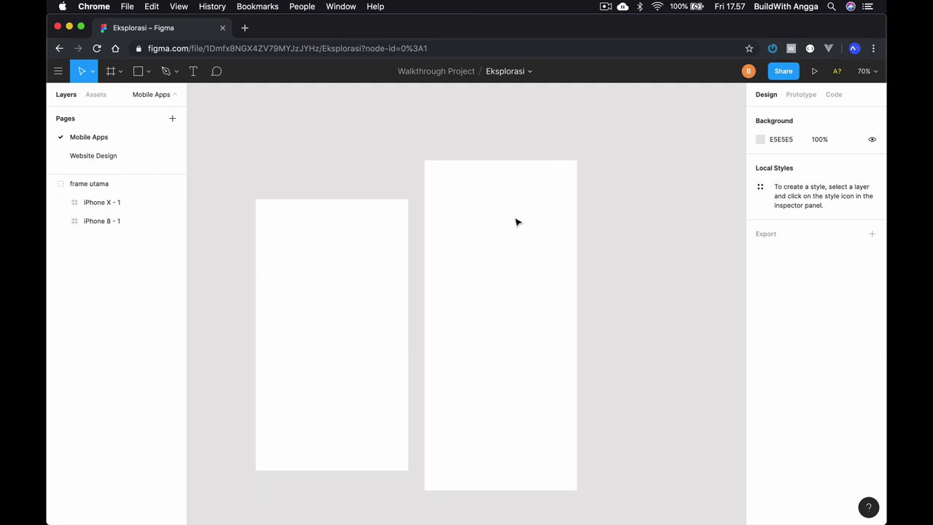
left_click(498, 217)
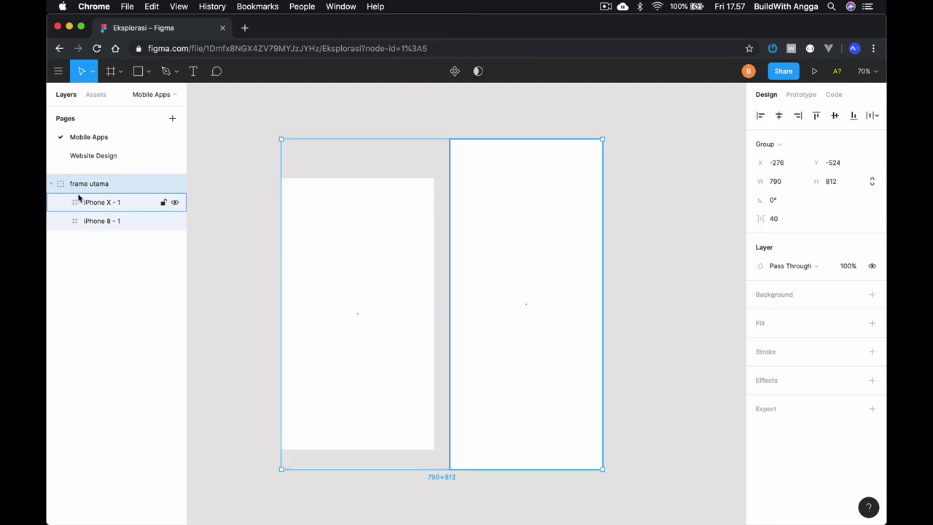
right_click(99, 183)
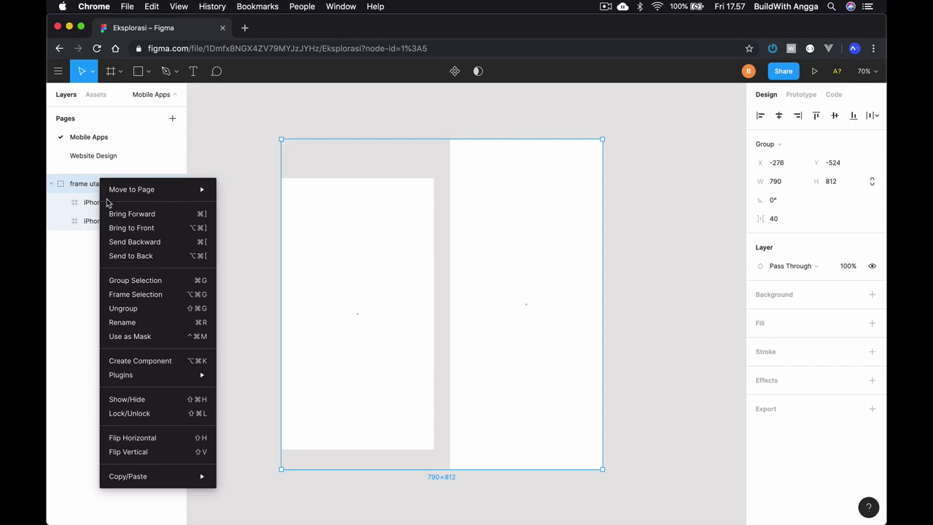
left_click(156, 308)
left_click(463, 193)
Delete the iPhone X - 1 frame.
scroll(464, 194, "left", 2)
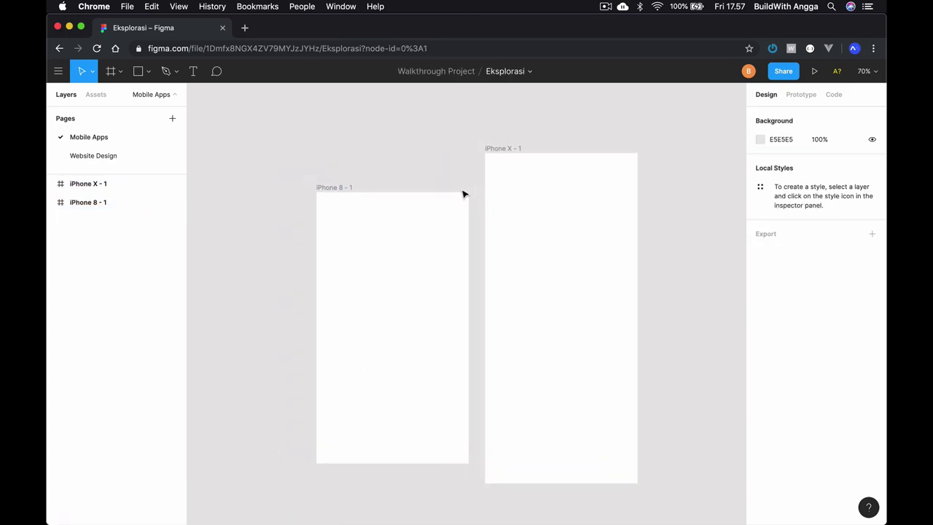
left_click(500, 148)
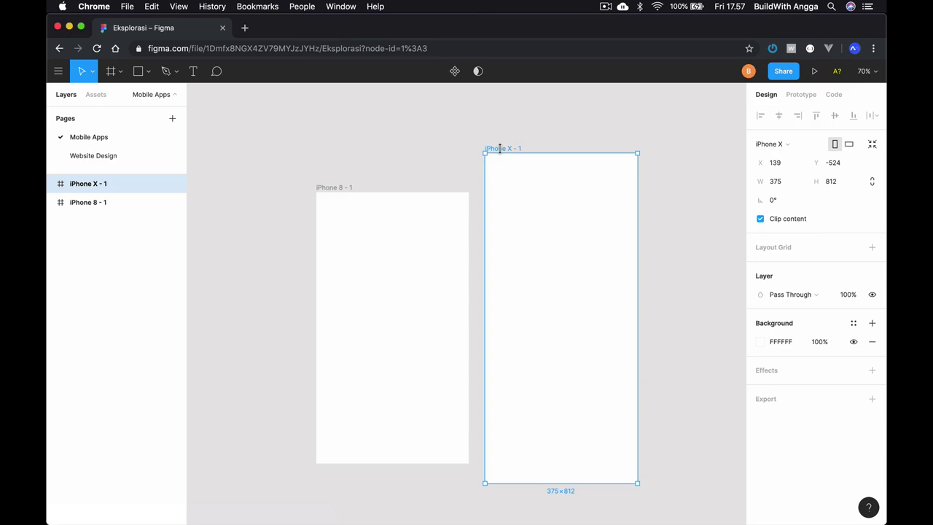
key("Delete")
Rename the iPhone 8 - 1 frame to 'Profile'.
scroll(502, 154, "left", 2)
scroll(501, 153, "up", 2)
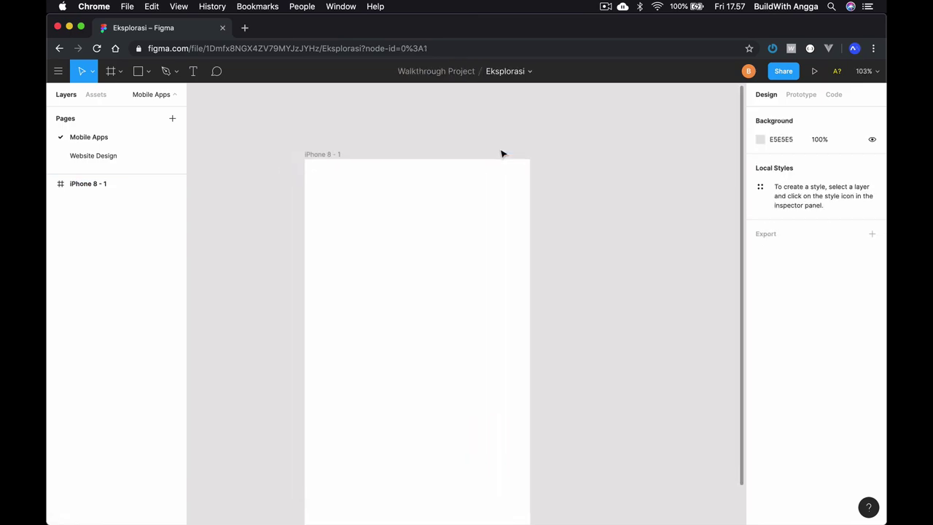
scroll(502, 154, "left", 2)
scroll(502, 154, "up", 2)
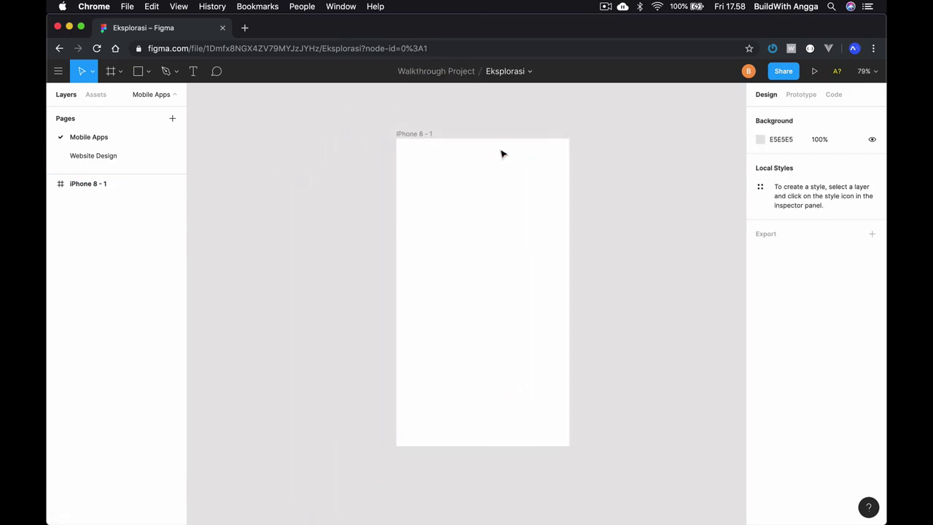
double_click(420, 136)
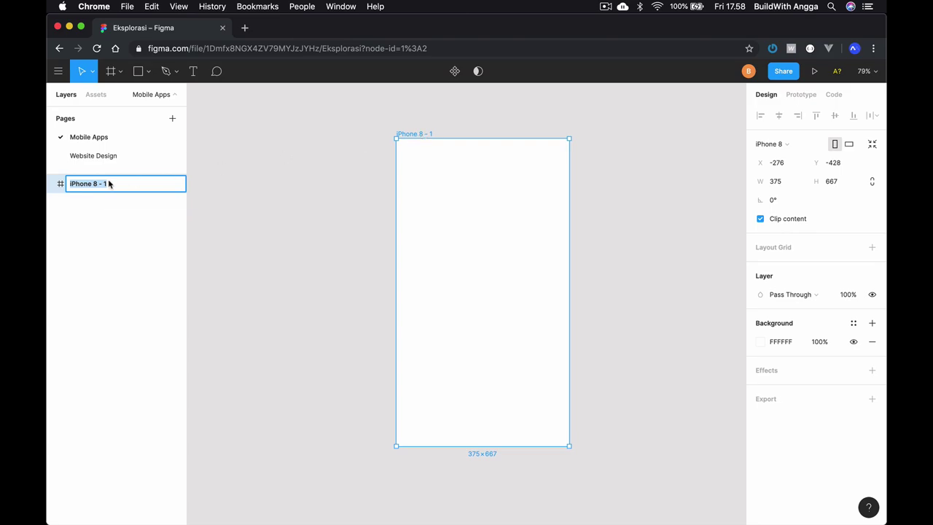
type("Ho")
type("me")
key("BackSpace")
key("BackSpace")
key("BackSpace")
key("BackSpace")
type("Profile")
key("Return")
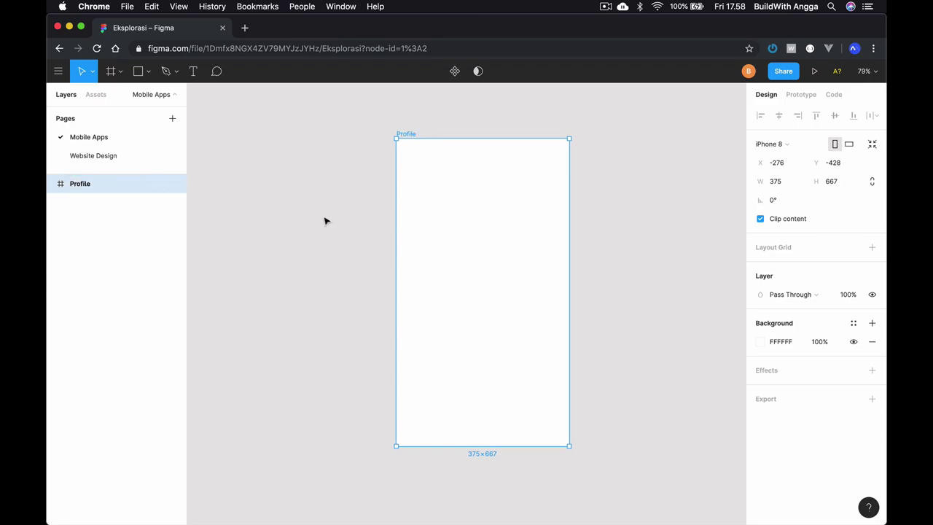
left_click(325, 221)
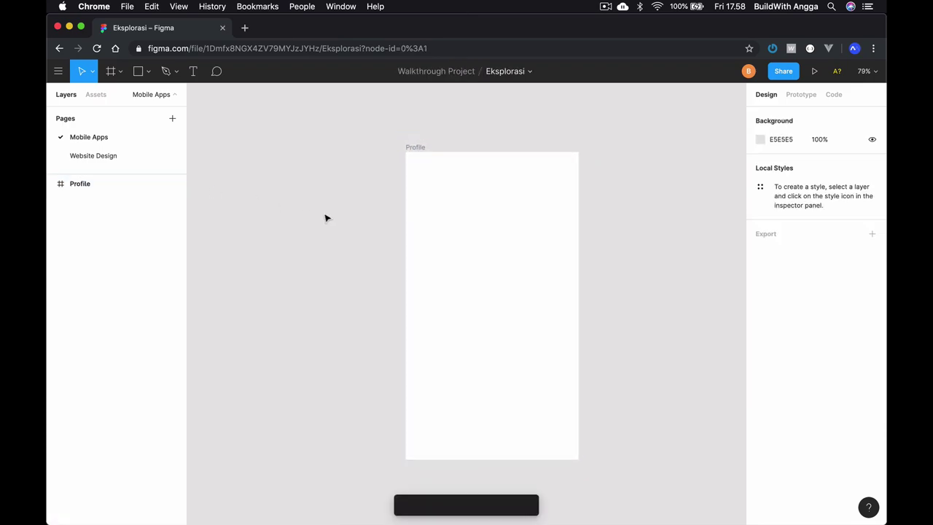
Show the Frame tool dropdown with its frame and slice options.
scroll(325, 220, "right", 3)
scroll(325, 218, "down", 2)
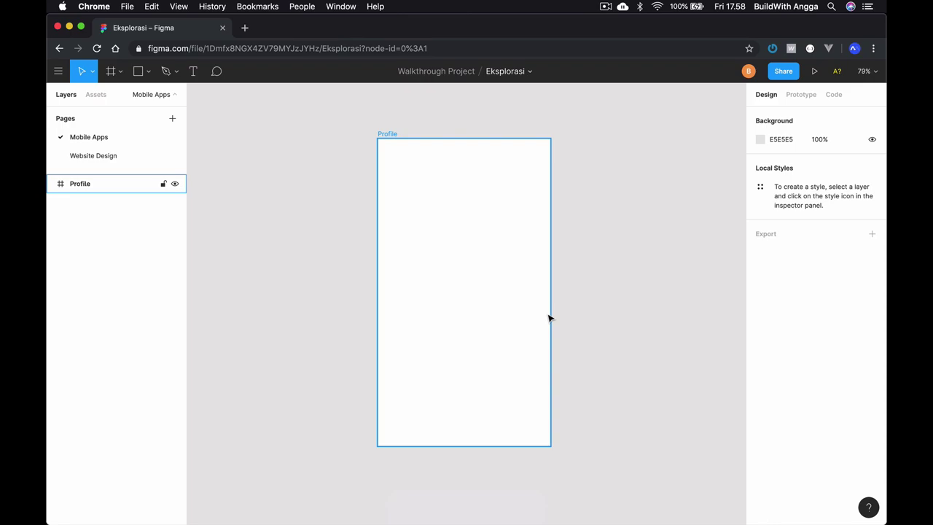
left_click(553, 318)
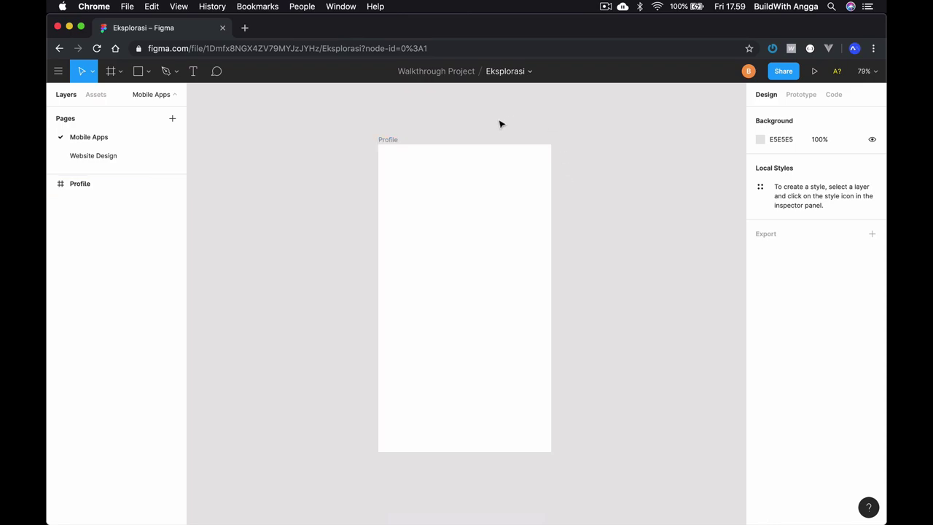
left_click(457, 165)
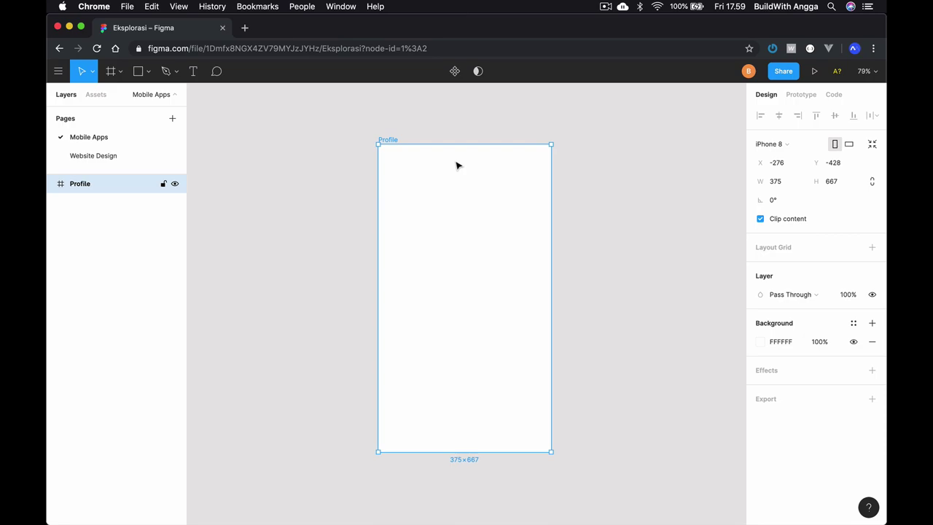
left_click(310, 132)
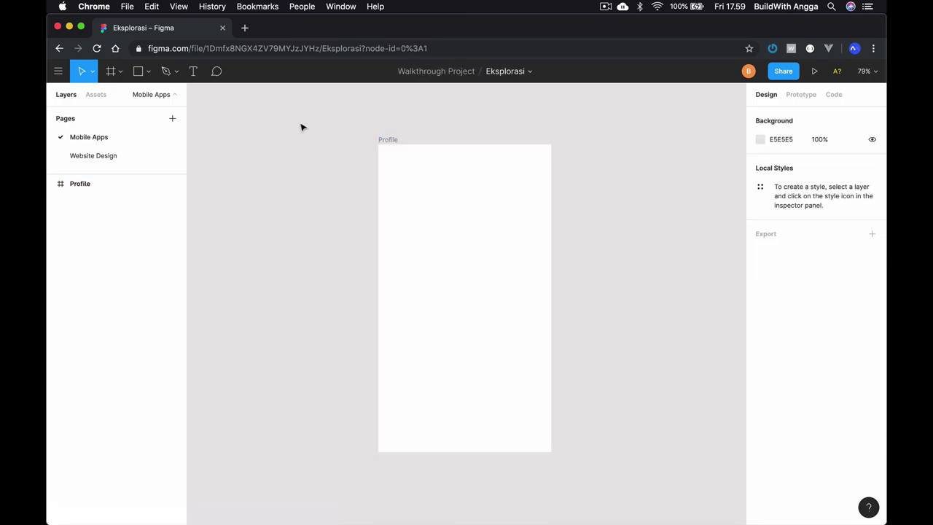
left_click(121, 71)
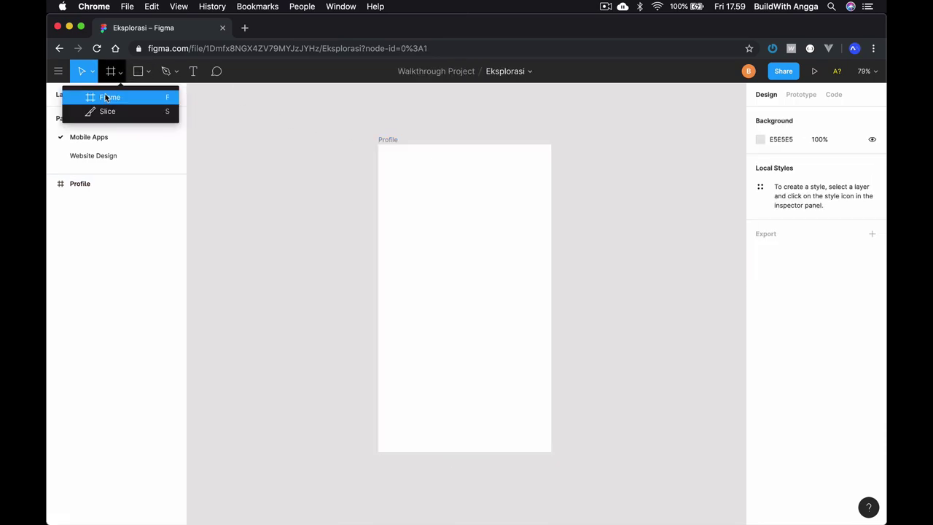
Choose the Rectangle (R) tool from the shape tools dropdown.
left_click(150, 71)
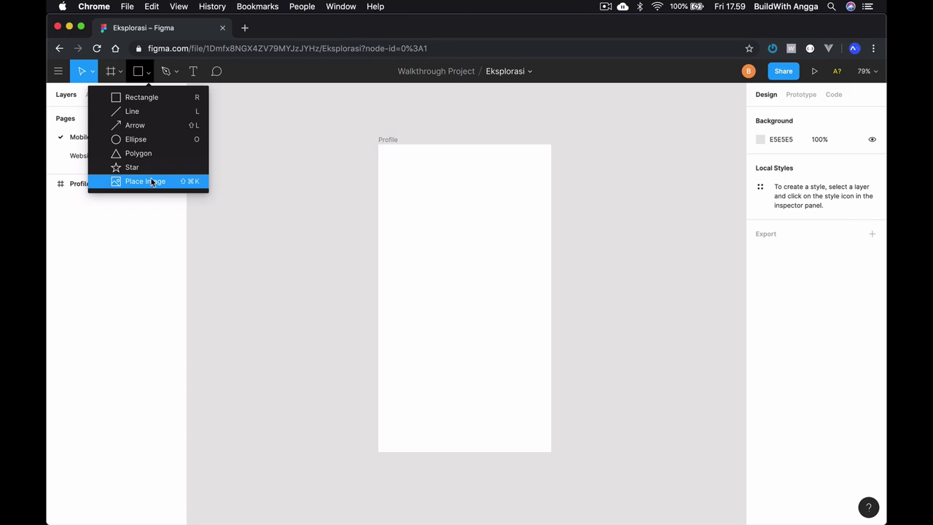
left_click(140, 72)
left_click(149, 73)
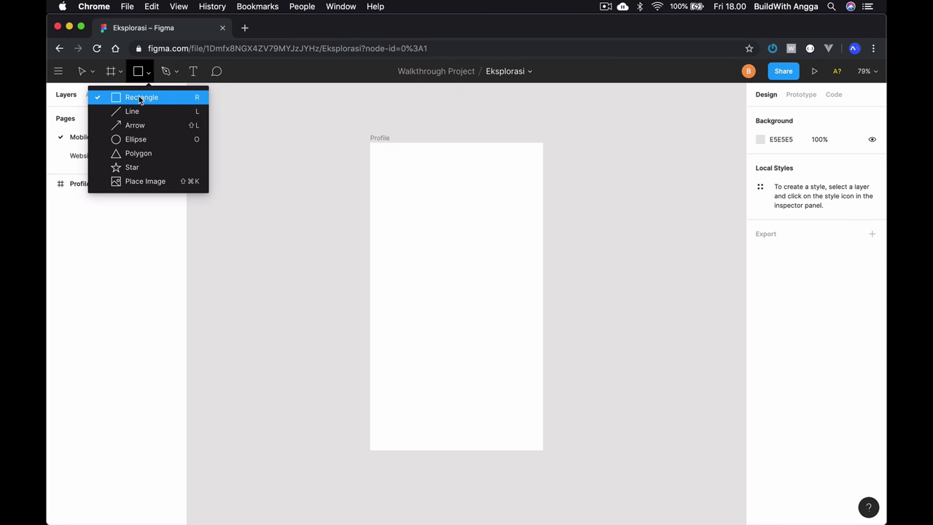
left_click(138, 73)
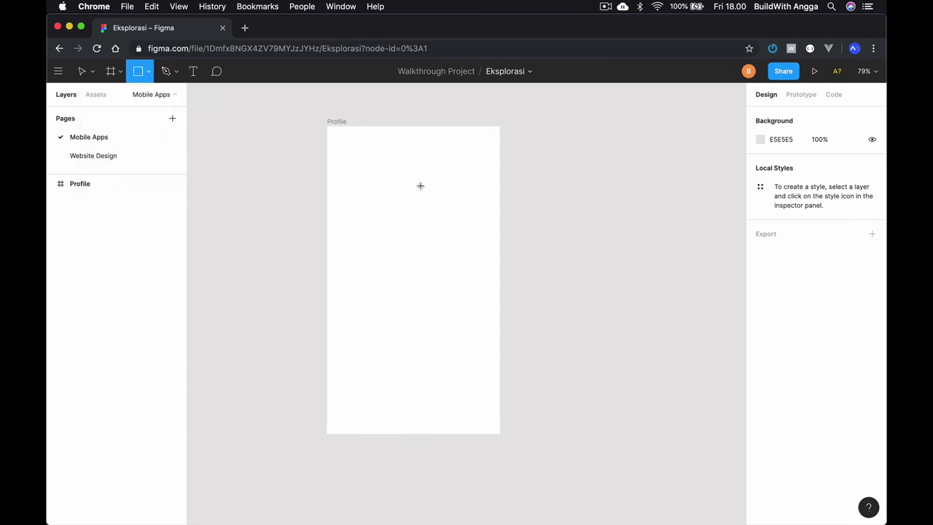
scroll(420, 186, "up", 3)
scroll(420, 186, "down", 2)
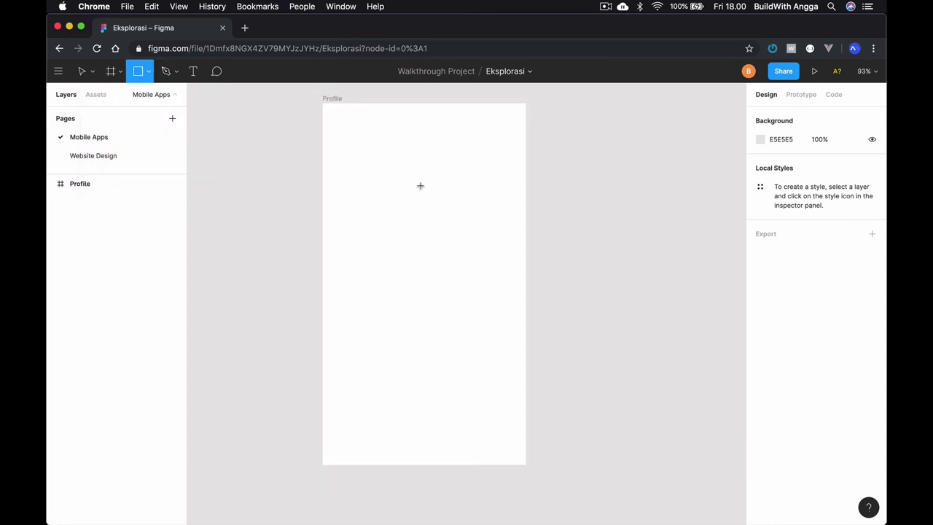
Draw a 375×667 Rectangle 1 spanning the entire Profile frame.
mouse_move(331, 114)
left_mouse_down()
mouse_move(465, 397)
mouse_move(506, 435)
left_mouse_up()
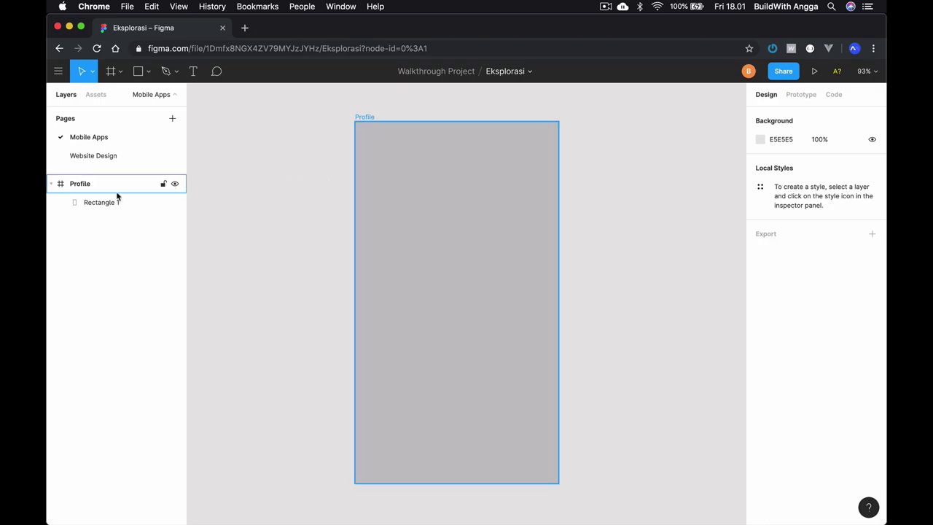
left_click(106, 204)
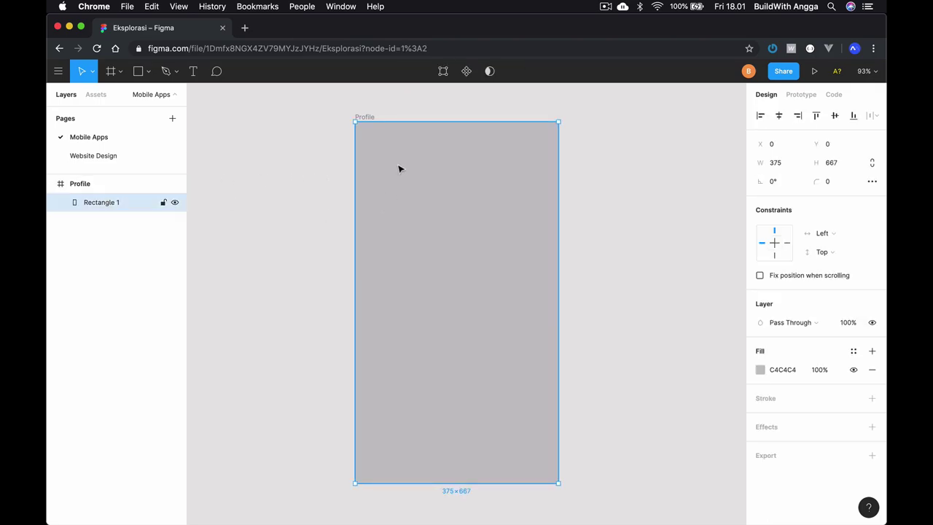
left_click(337, 173)
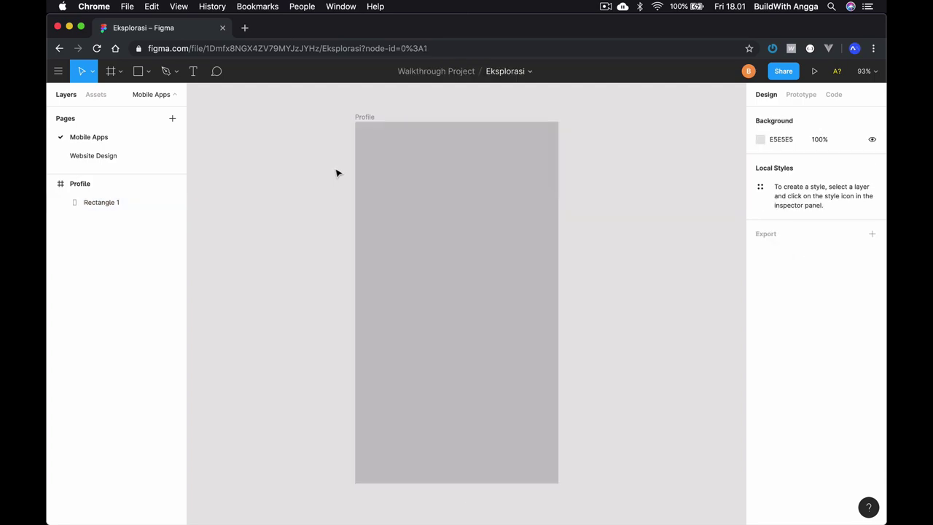
Move the Profile frame higher on the canvas.
left_click(394, 184)
scroll(409, 197, "up", 3)
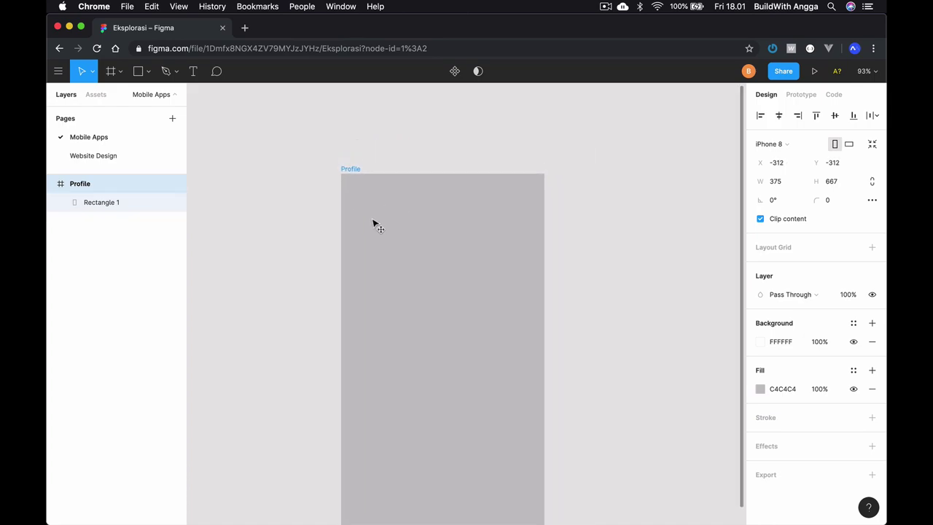
left_click_drag(373, 224, 382, 170)
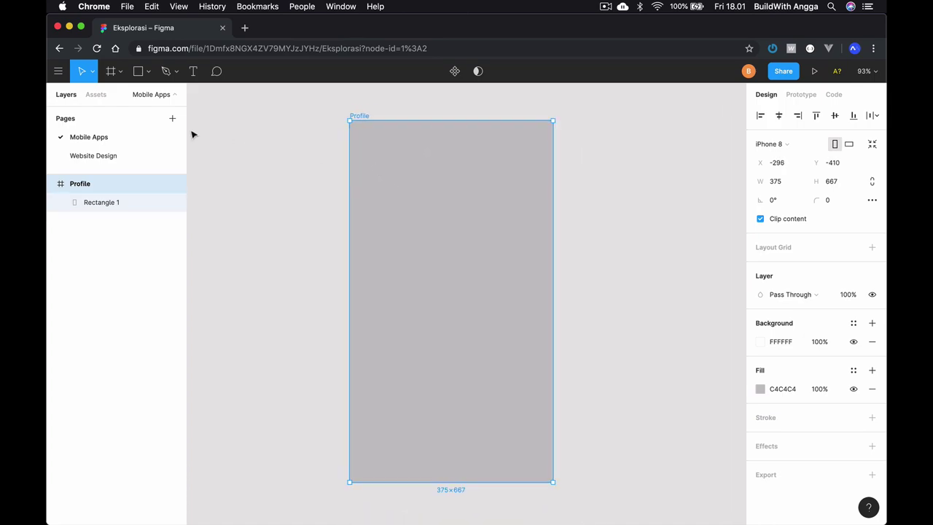
Undo accidental moves so Rectangle 1 stays at 0, 0 filling the frame.
left_click(325, 220)
left_click(418, 206)
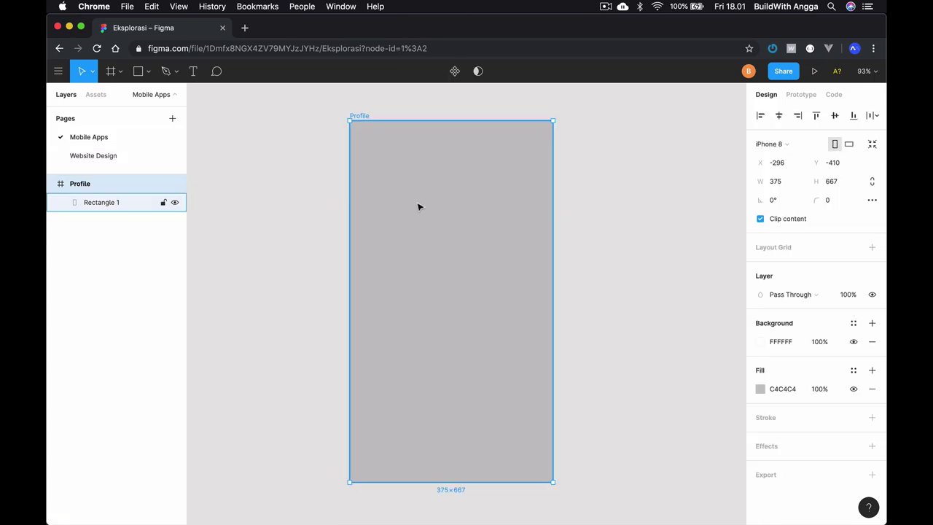
double_click(381, 182)
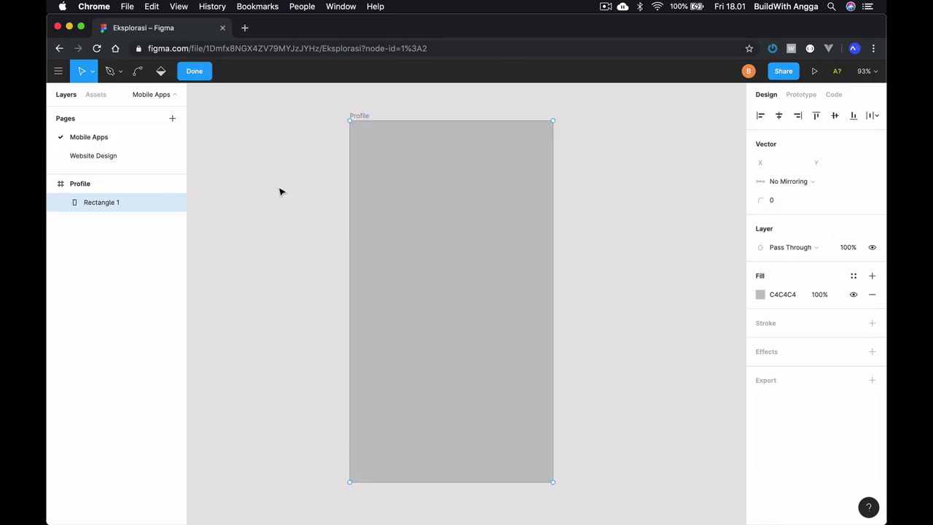
key("Escape")
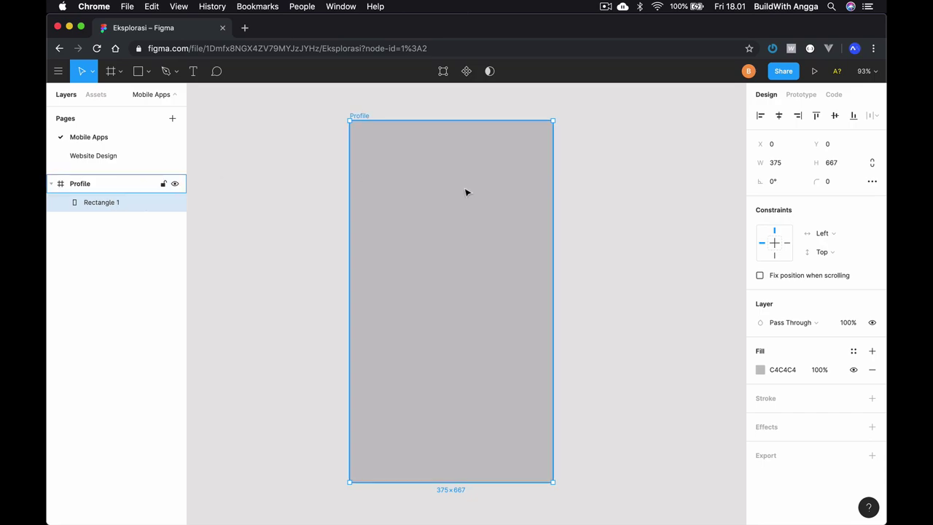
left_click_drag(475, 207, 578, 207)
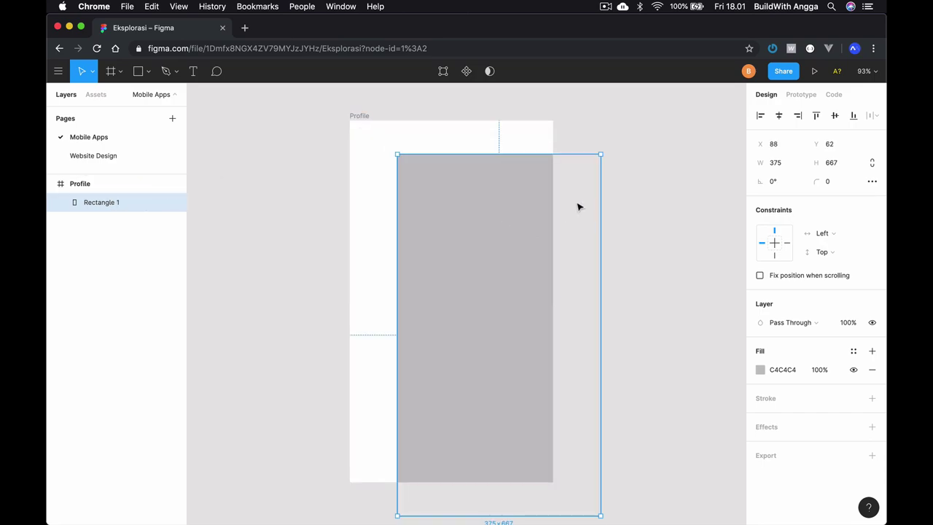
key("ctrl+z")
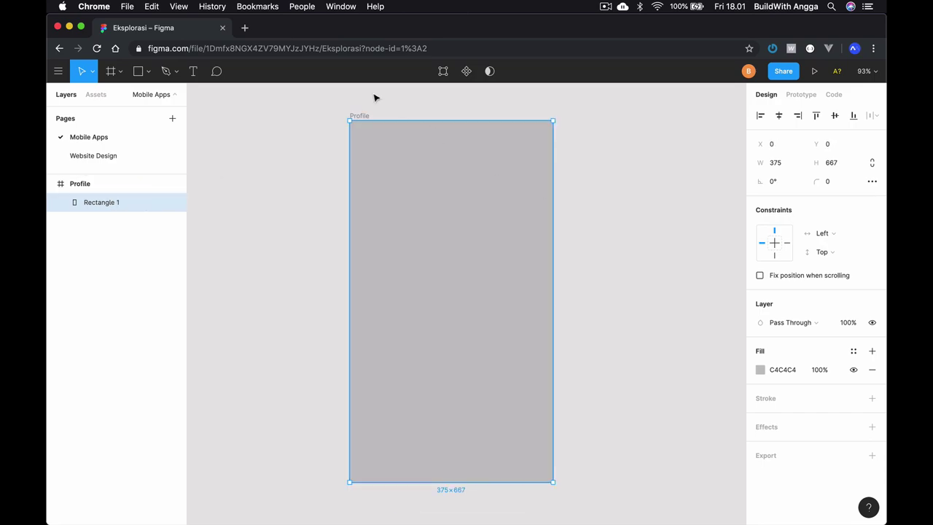
left_click(375, 98)
mouse_move(384, 145)
left_mouse_down()
mouse_move(420, 142)
mouse_move(408, 167)
left_mouse_up()
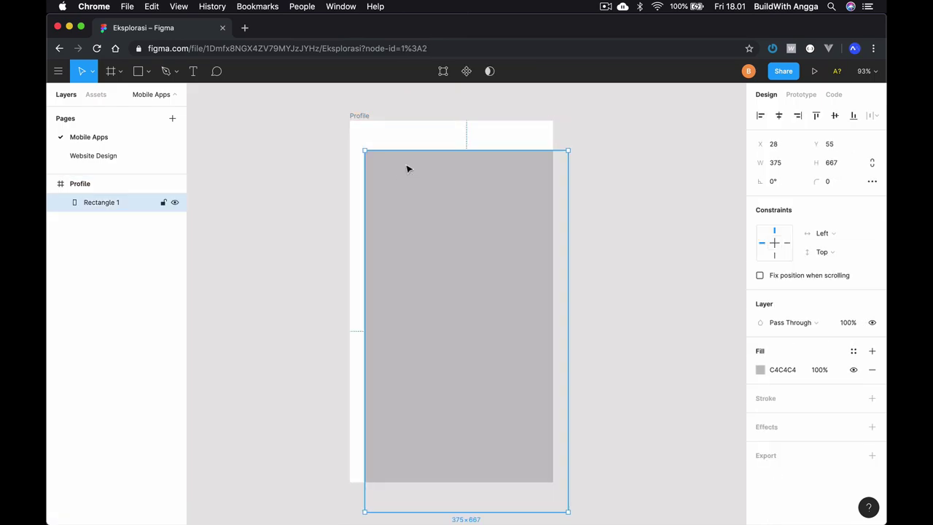
key("ctrl+z")
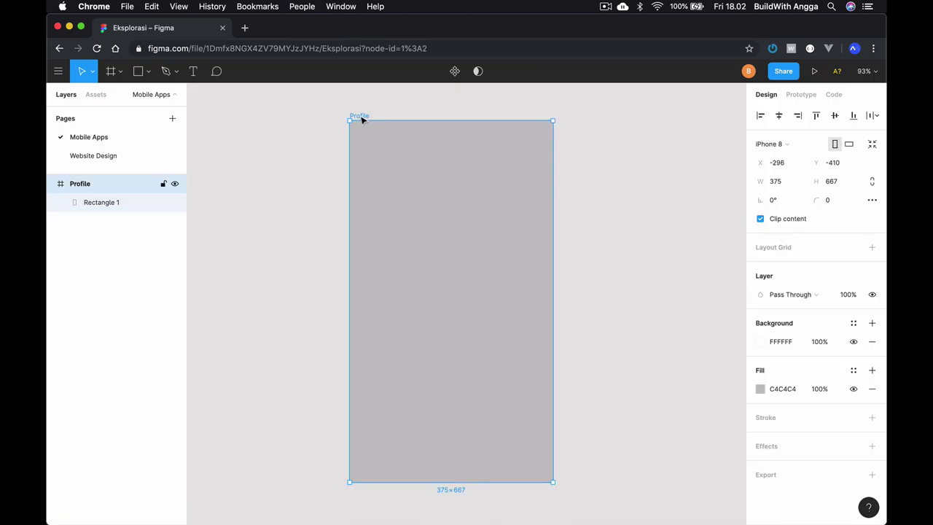
left_click(293, 181)
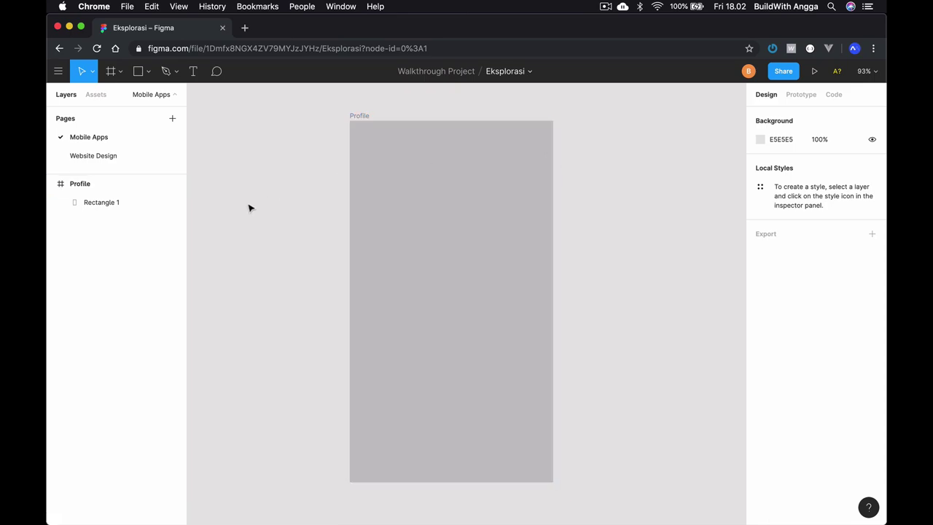
Rename the Rectangle 1 layer to bg_apps and keep it selected.
left_click(116, 202)
left_click(272, 183)
left_click(100, 203)
double_click(101, 202)
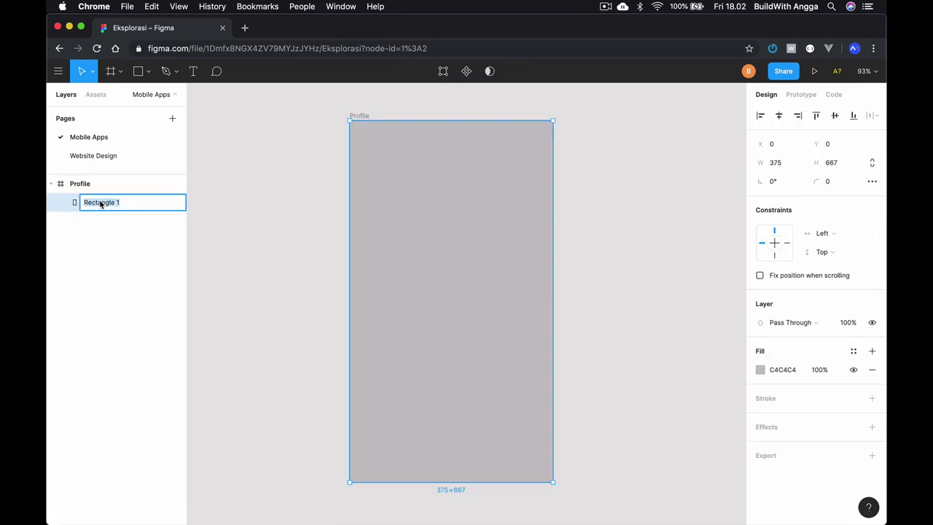
type("bg_apps")
key("Return")
left_click(285, 218)
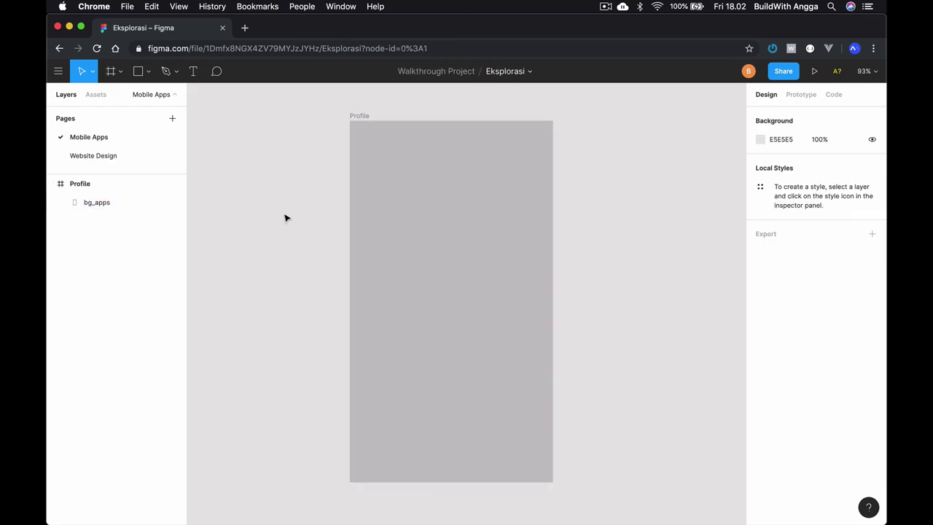
left_click(390, 208)
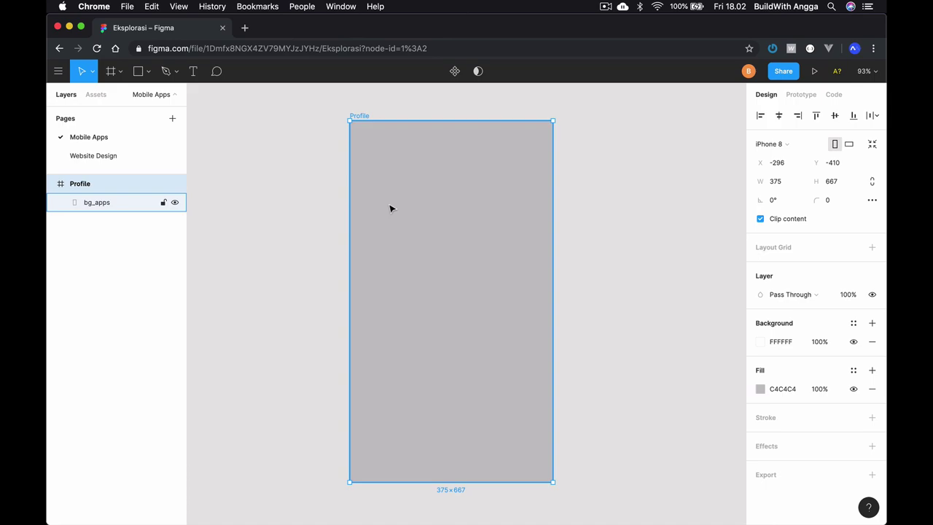
left_click(102, 204)
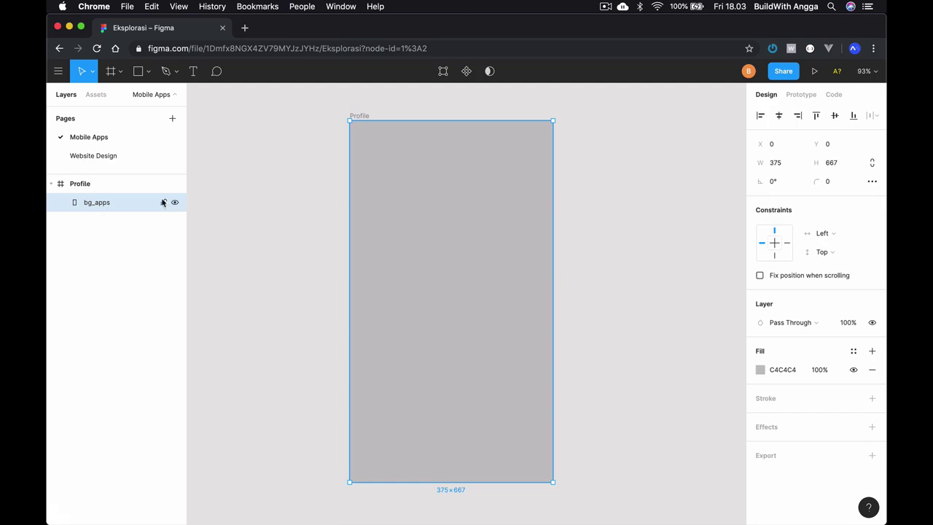
Pick a pink FF8181 fill for bg_apps, leaving the picker in HEX format.
left_click(761, 370)
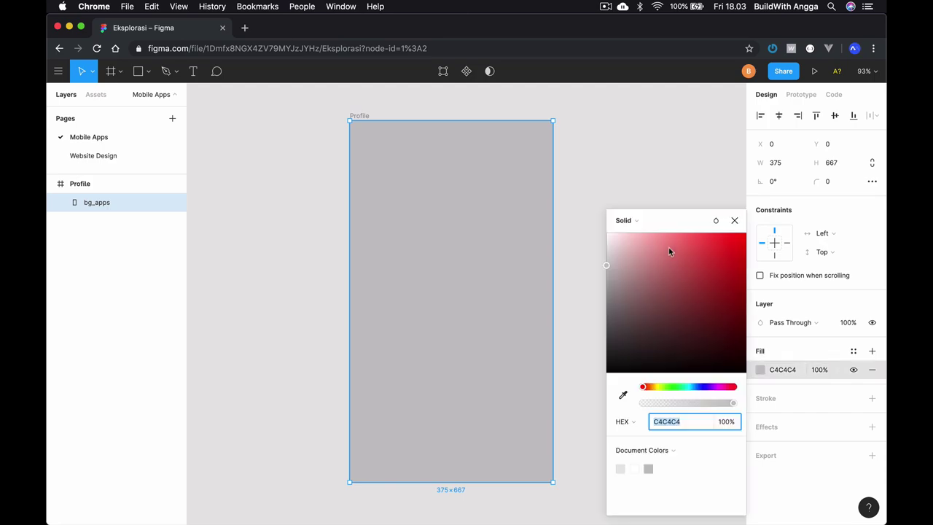
left_click_drag(661, 278, 675, 233)
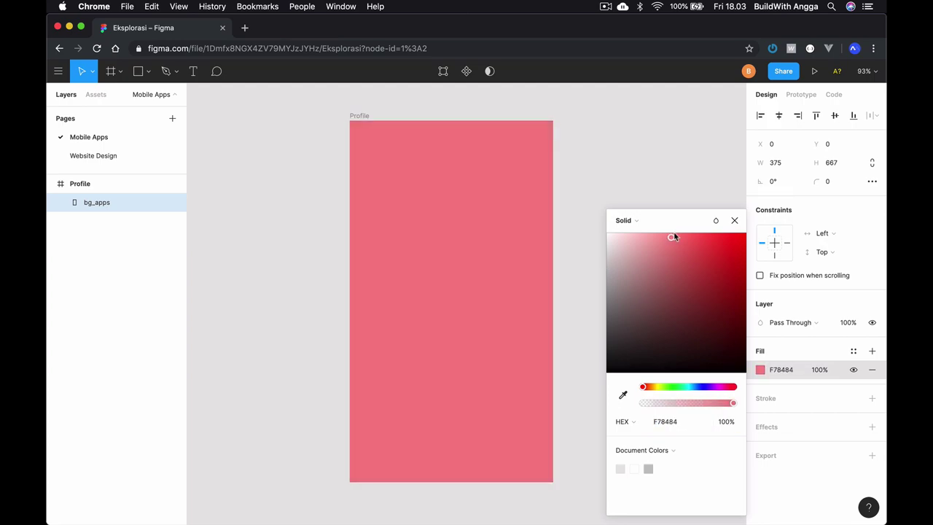
left_click(633, 422)
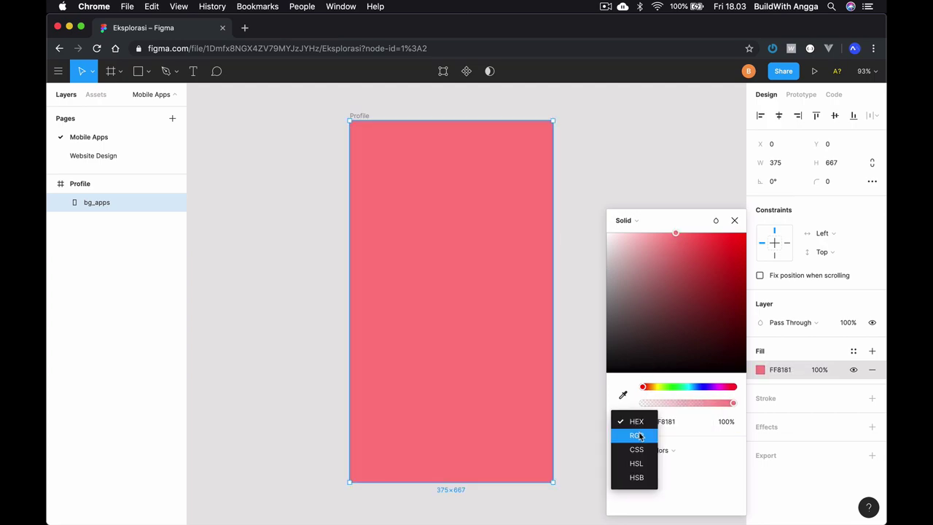
left_click(637, 435)
left_click(637, 425)
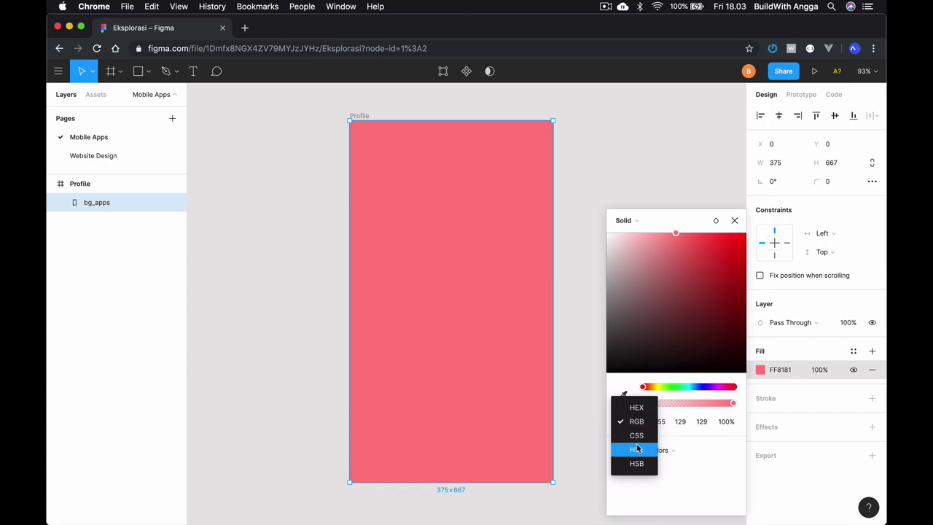
left_click(636, 449)
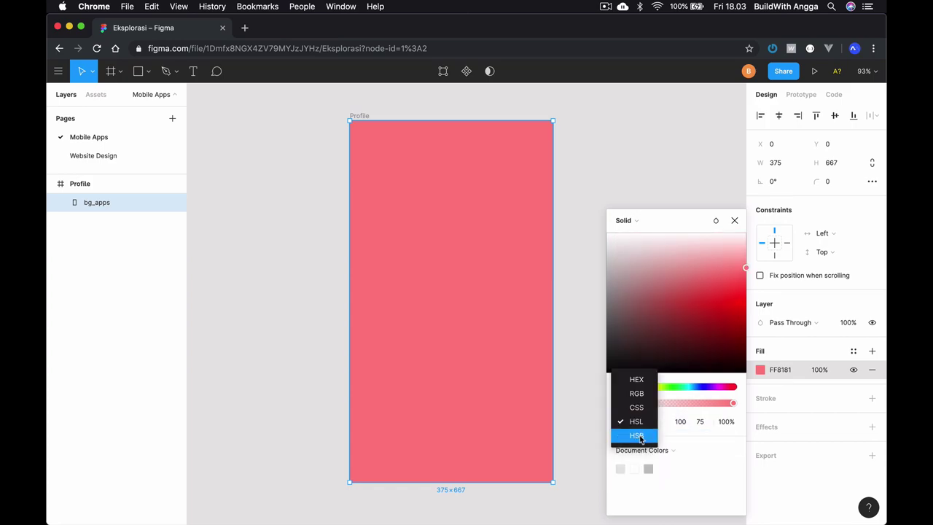
left_click(637, 381)
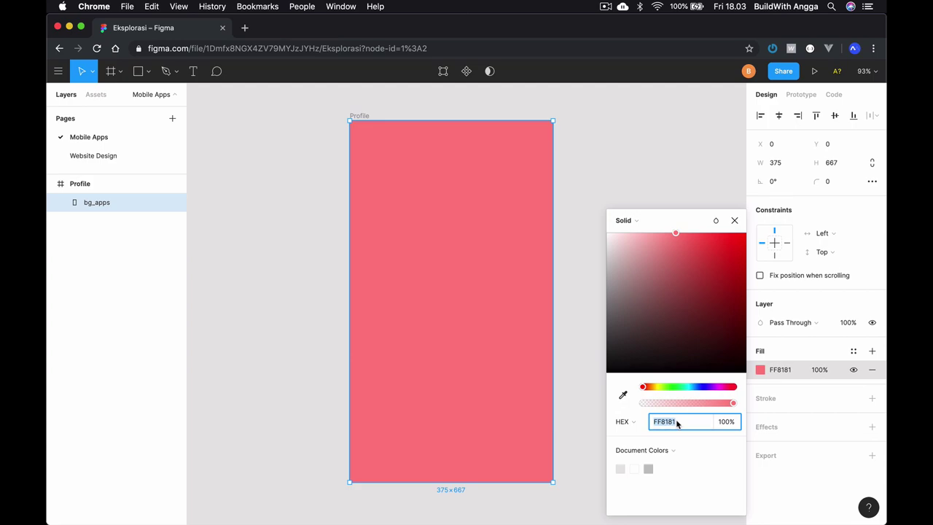
Set the bg_apps fill to white FFFFFF and switch the colour format to RGB.
type("f")
type("fffff")
key("Return")
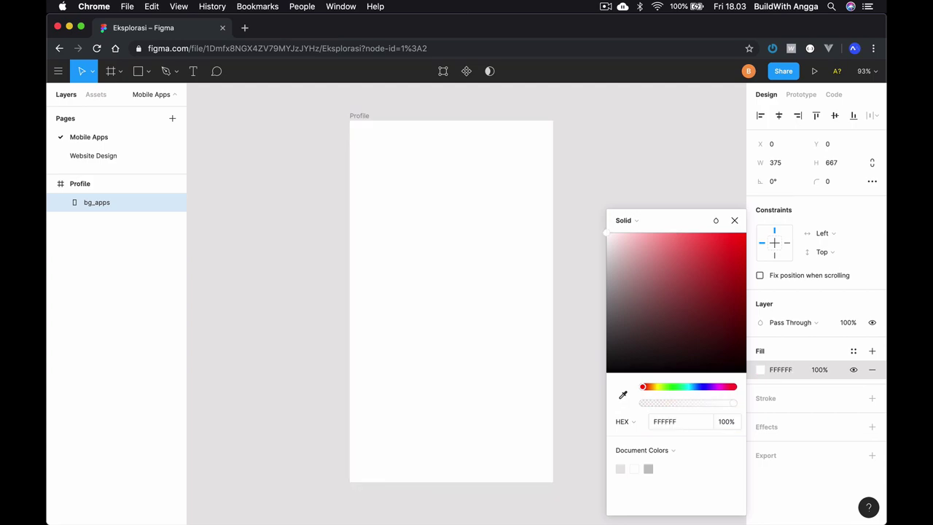
left_click(624, 422)
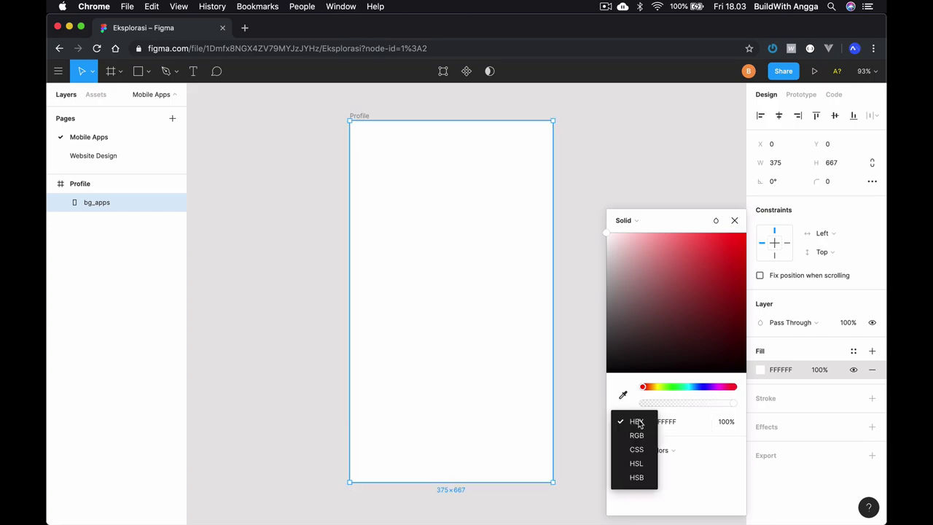
left_click(636, 436)
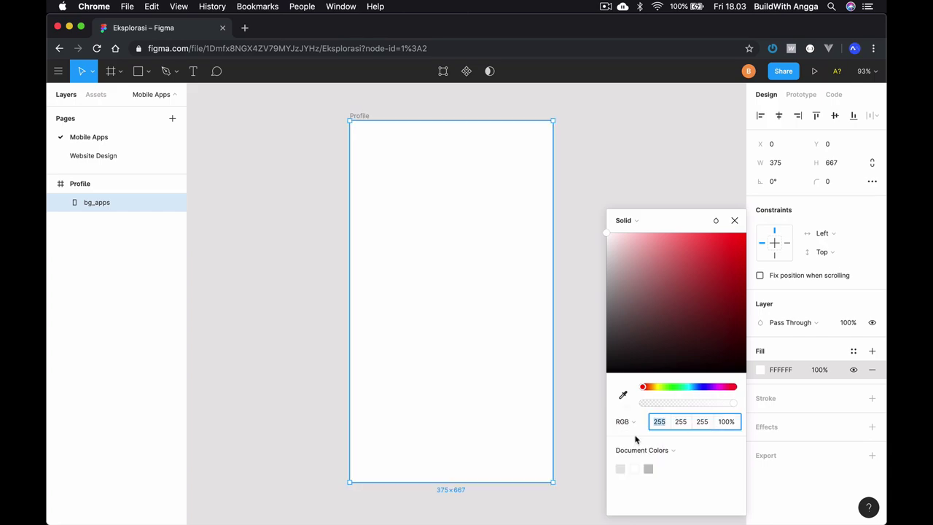
Enter RGB 0, 0, 0 with 0% opacity for the fill.
double_click(666, 424)
key("BackSpace")
type("0")
key("Tab")
type("0")
key("Tab")
type("0")
key("Tab")
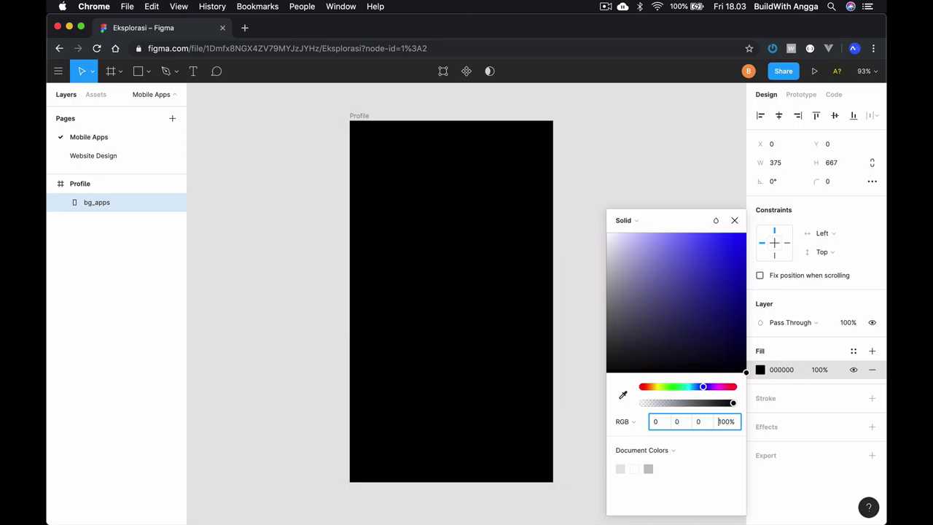
type("0")
key("Tab")
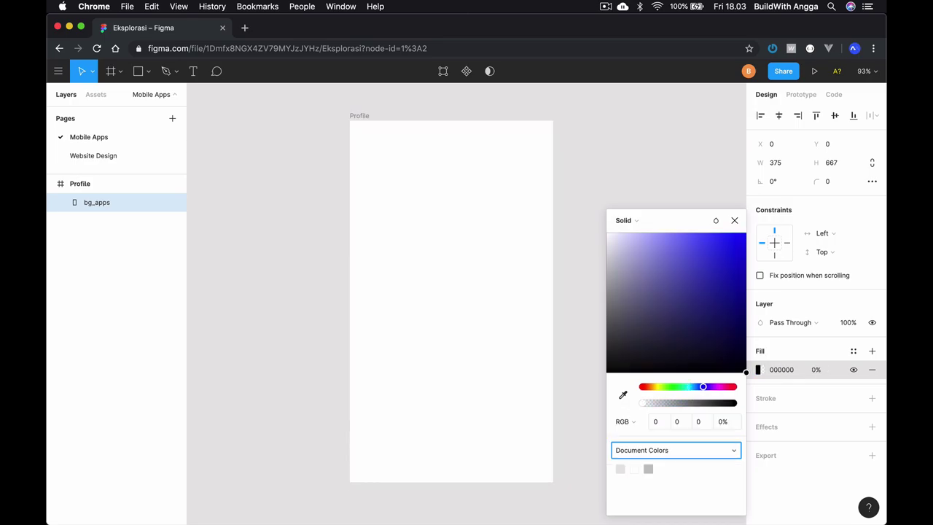
Raise the bg_apps fill opacity to 100% for solid black and close the picker.
left_click(727, 424)
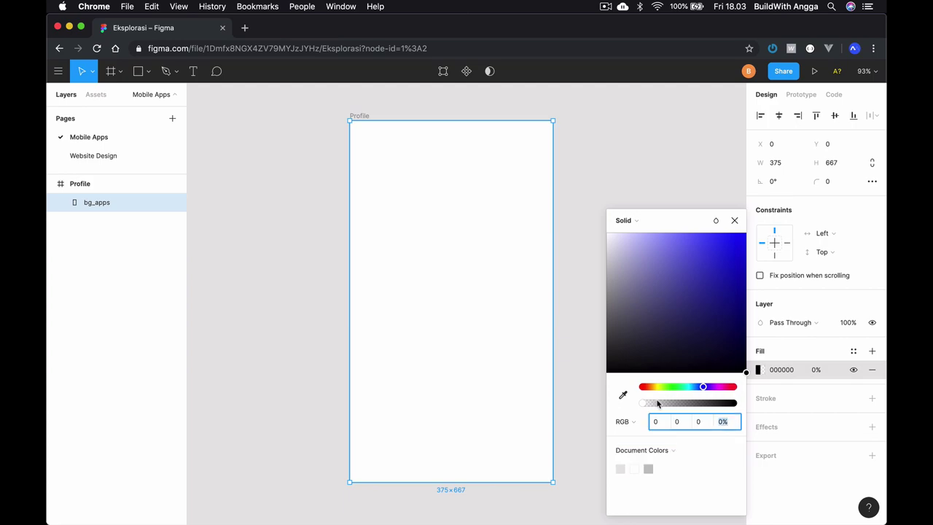
left_click_drag(642, 406, 739, 406)
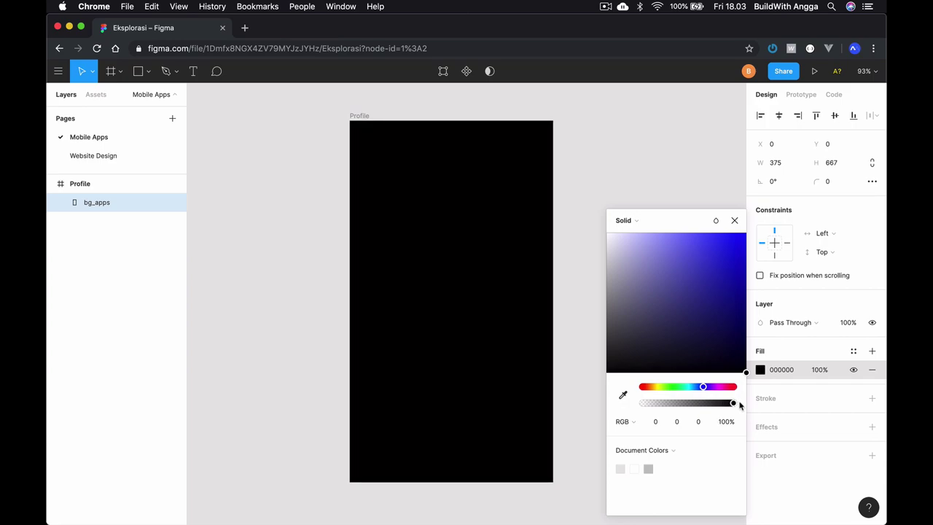
mouse_move(740, 405)
left_mouse_down()
mouse_move(632, 402)
mouse_move(751, 405)
left_mouse_up()
key("Escape")
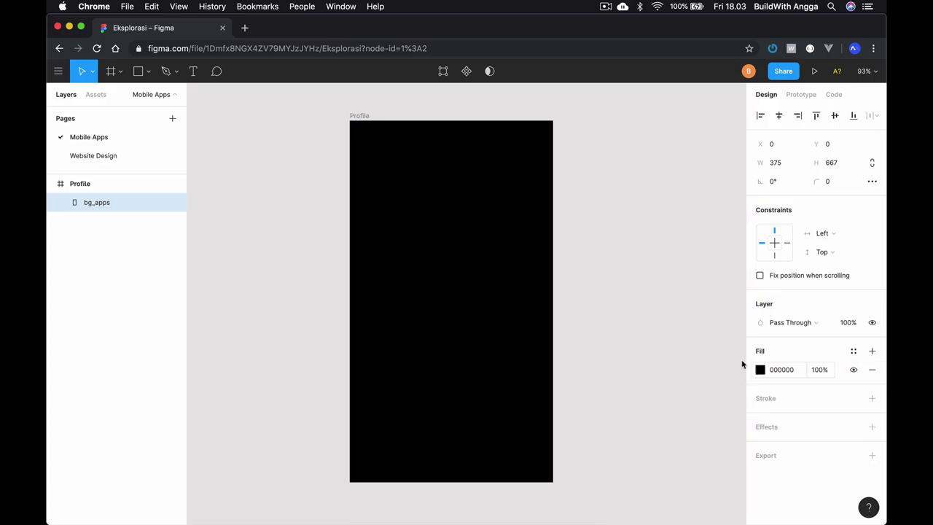